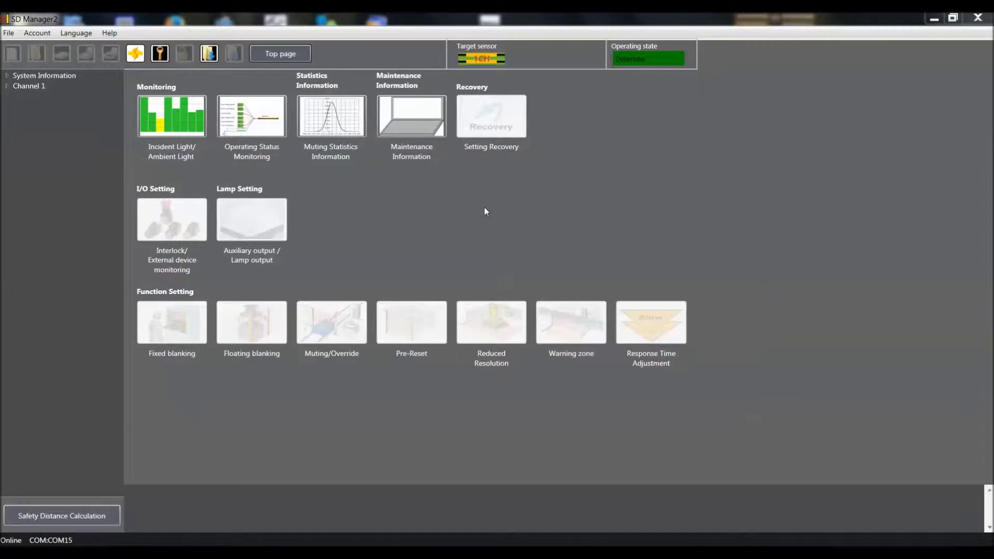
Log in at Administrator Level with the administrator password, putting the sensor into Setting state
{"action": "left_click", "coordinate": [159, 57]}
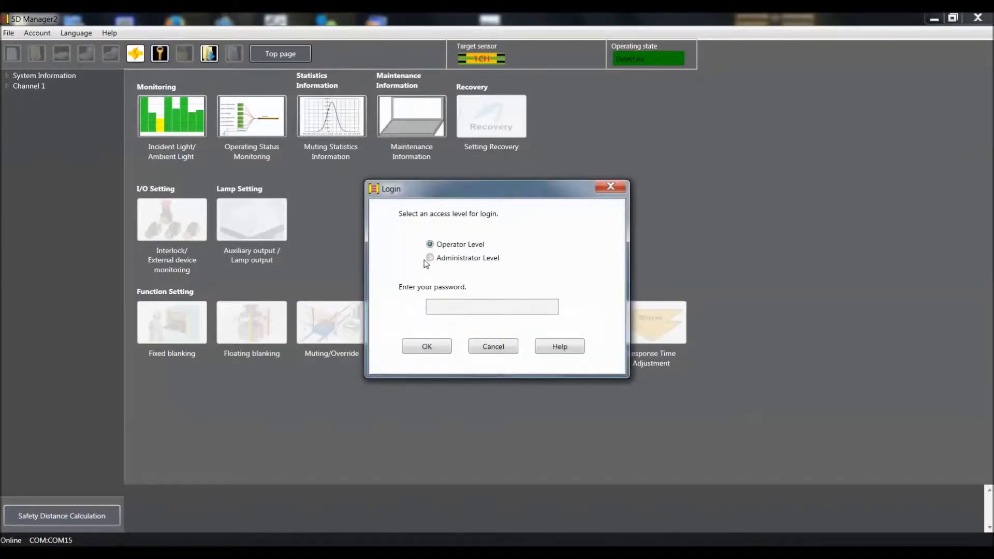
{"action": "left_click", "coordinate": [430, 258]}
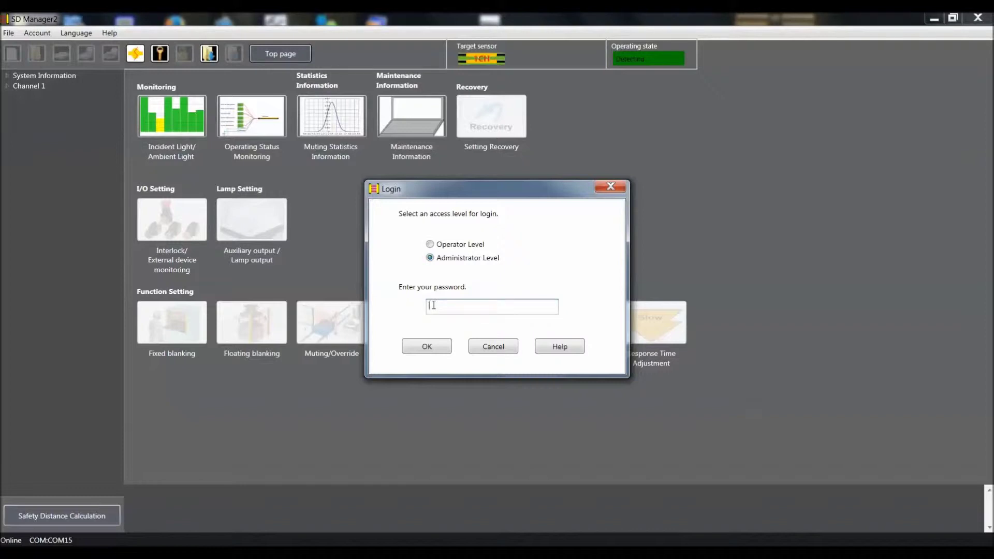
{"action": "left_click", "coordinate": [434, 305]}
{"action": "type", "text": "0000"}
{"action": "left_click", "coordinate": [412, 354]}
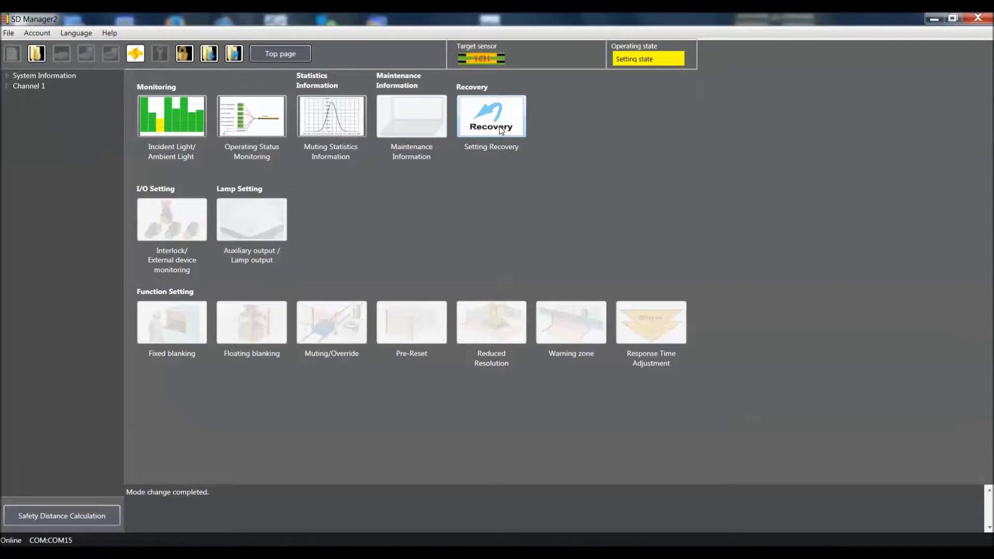
{"action": "left_click", "coordinate": [501, 129]}
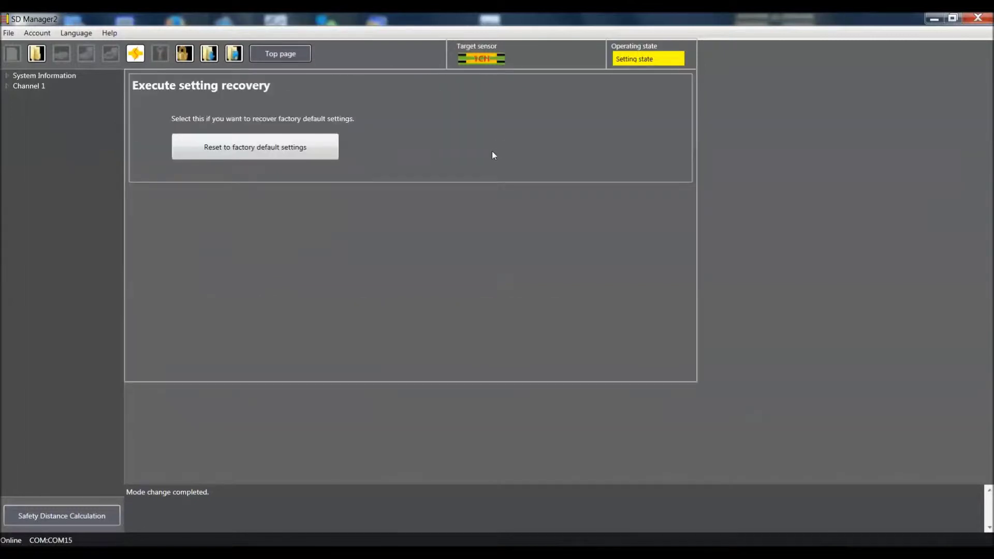
Reset the sensor to factory default settings and return to the top page
{"action": "left_click", "coordinate": [288, 147]}
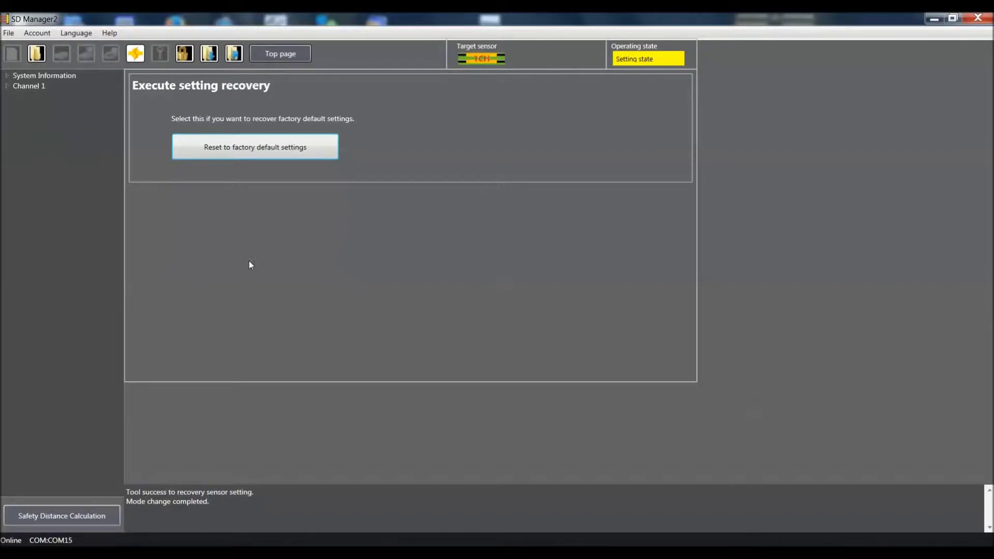
{"action": "left_click", "coordinate": [279, 53]}
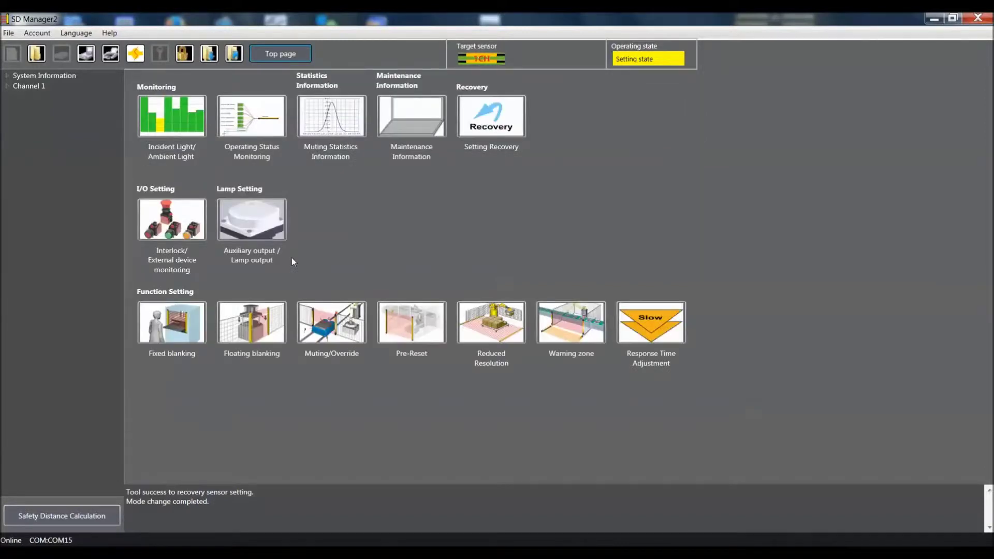
Open the Muting/Override settings page, showing Standard Muting across beams 1–16
{"action": "left_click", "coordinate": [333, 338]}
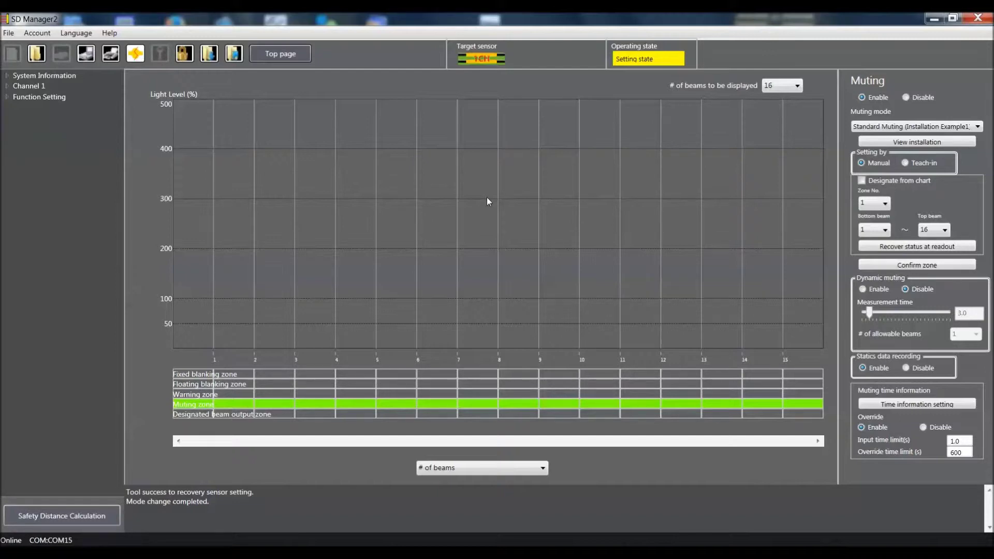
{"action": "left_click", "coordinate": [798, 86]}
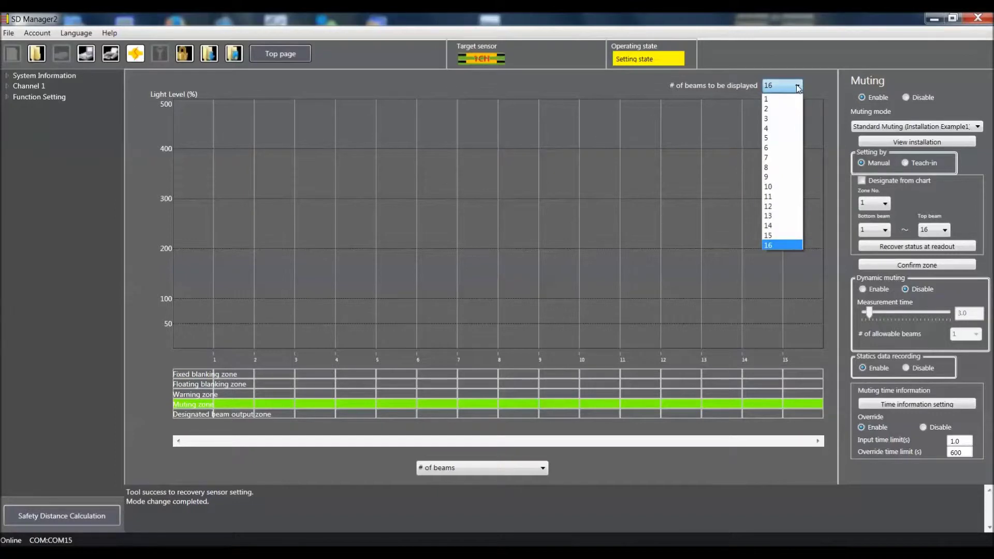
{"action": "left_click", "coordinate": [777, 157]}
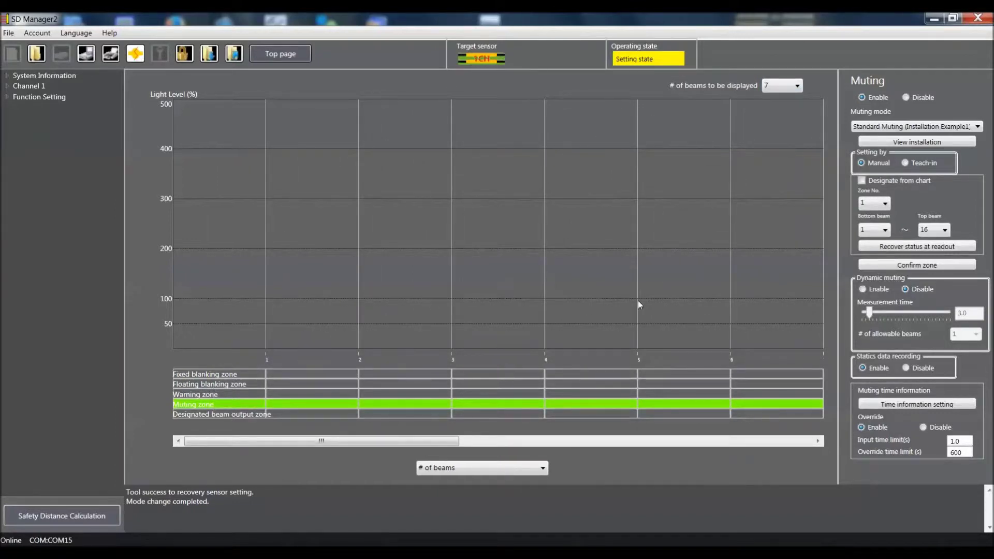
{"action": "left_click", "coordinate": [798, 86]}
{"action": "left_click", "coordinate": [781, 247]}
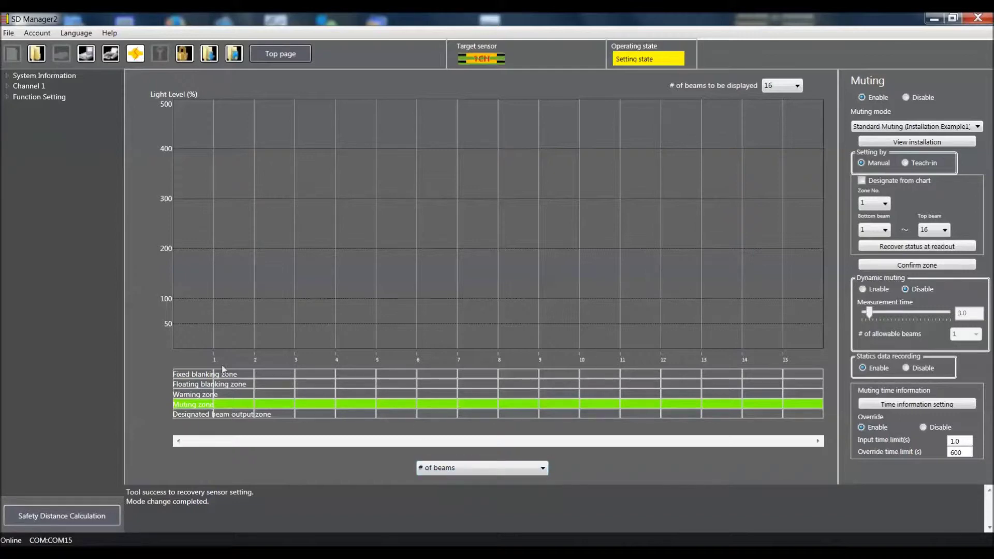
{"action": "left_click", "coordinate": [543, 470]}
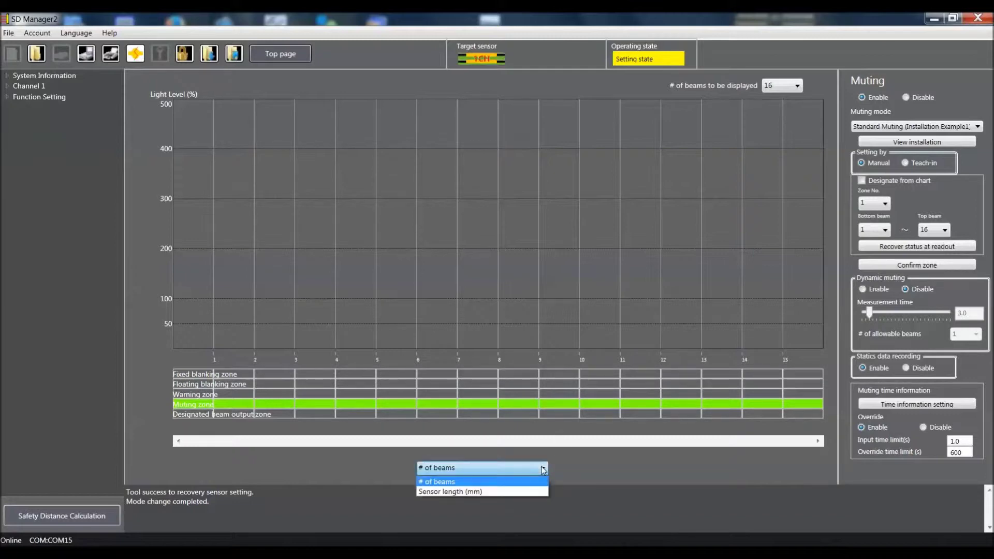
{"action": "left_click", "coordinate": [512, 493]}
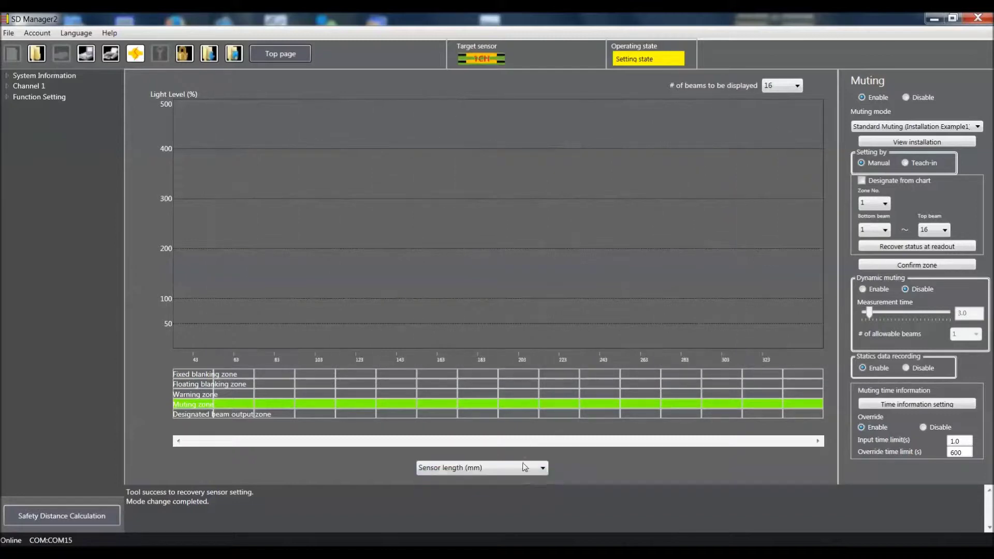
{"action": "left_click", "coordinate": [542, 470]}
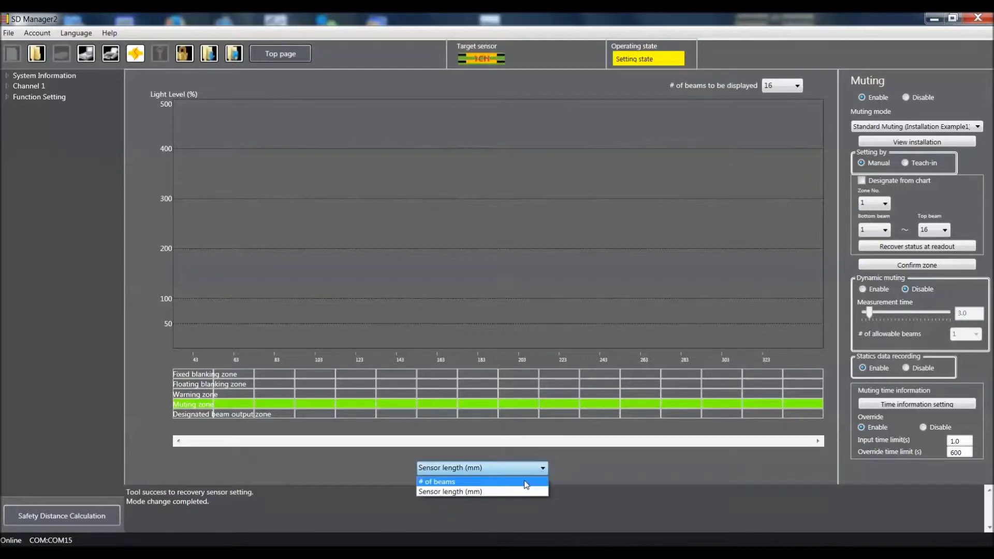
{"action": "left_click", "coordinate": [526, 483]}
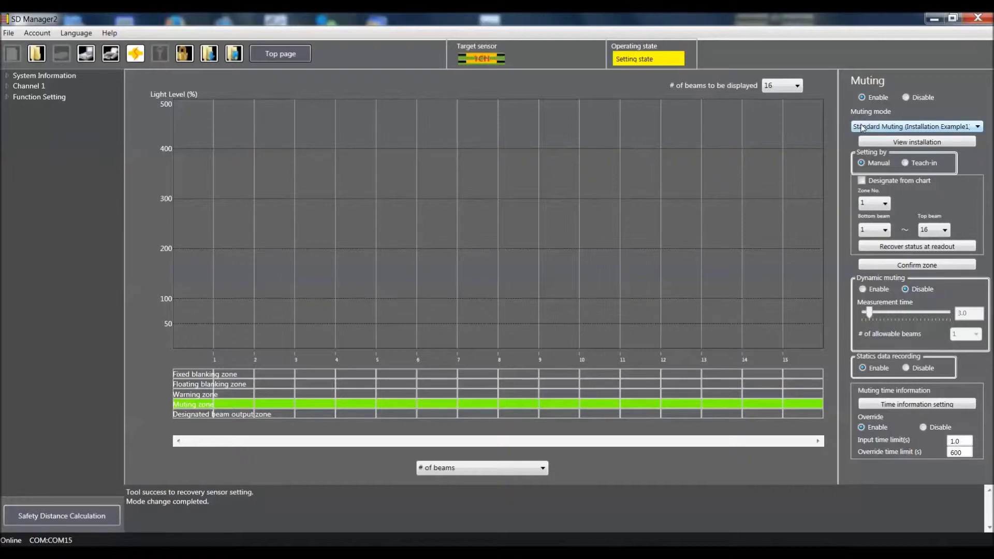
Choose Exit-Only Muting in the Muting mode dropdown, keeping beams 1–16
{"action": "left_click", "coordinate": [863, 129]}
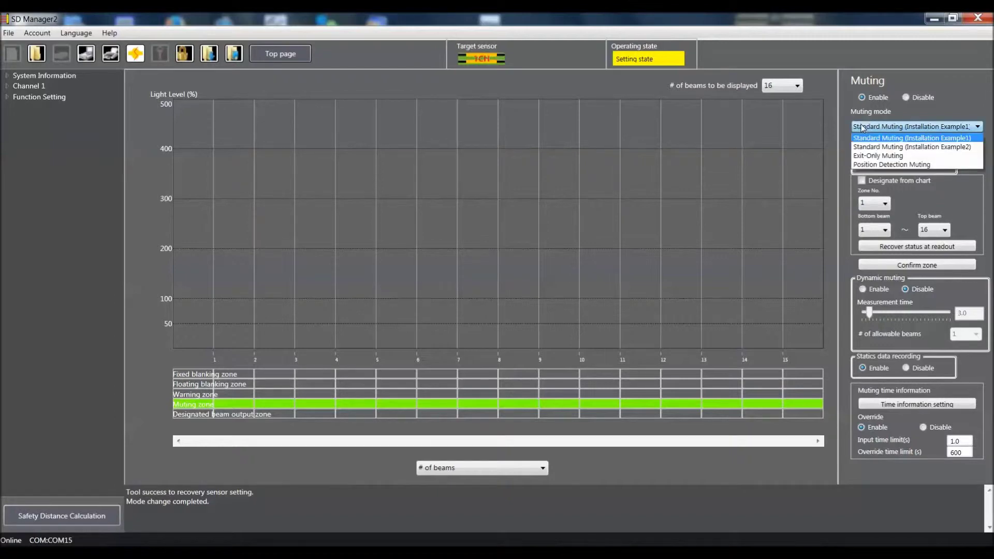
{"action": "left_click", "coordinate": [858, 156]}
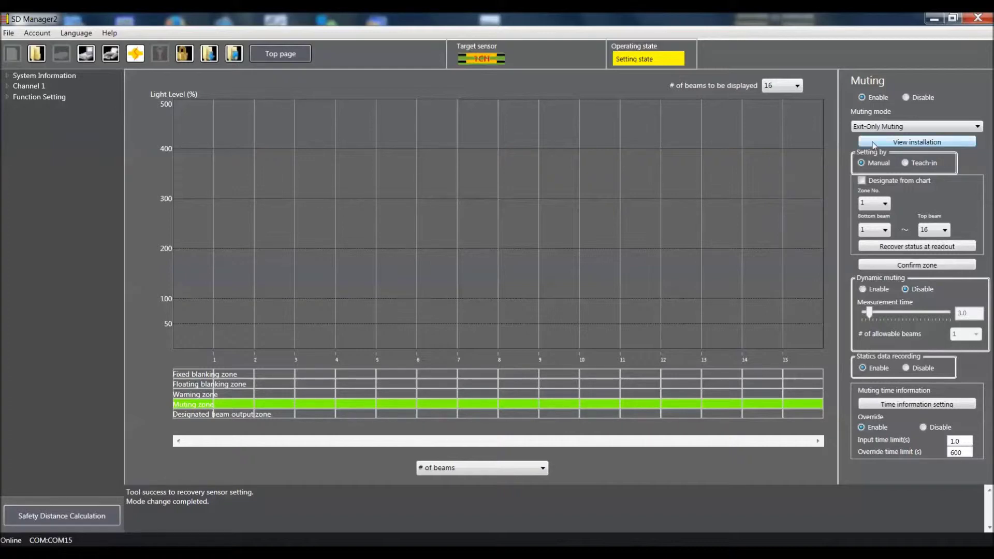
{"action": "left_click", "coordinate": [874, 143]}
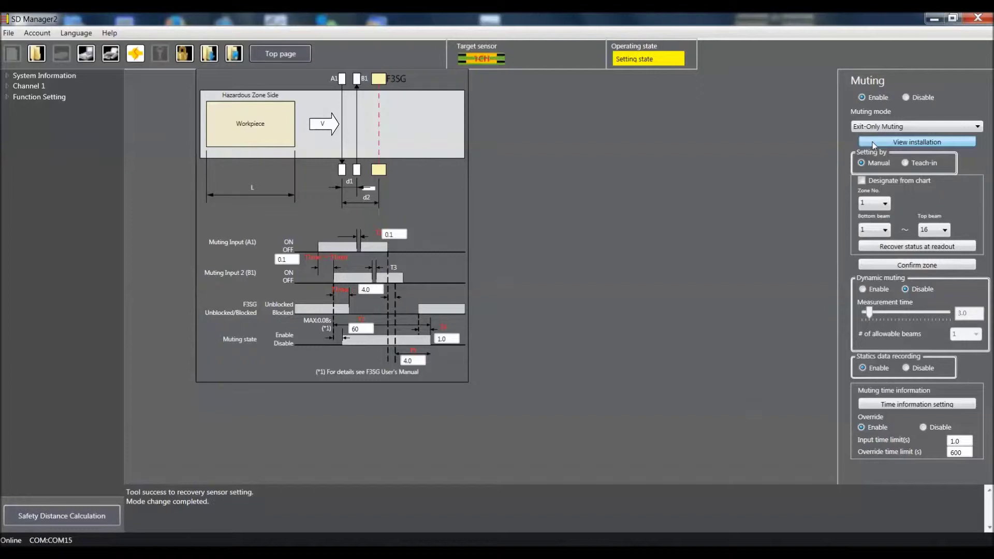
{"action": "left_click", "coordinate": [872, 142]}
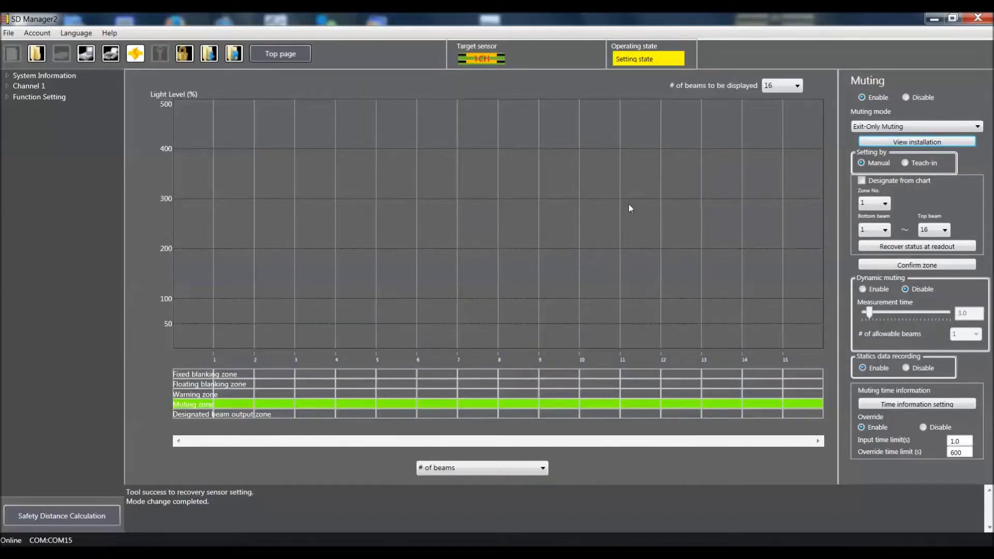
{"action": "left_click", "coordinate": [882, 406]}
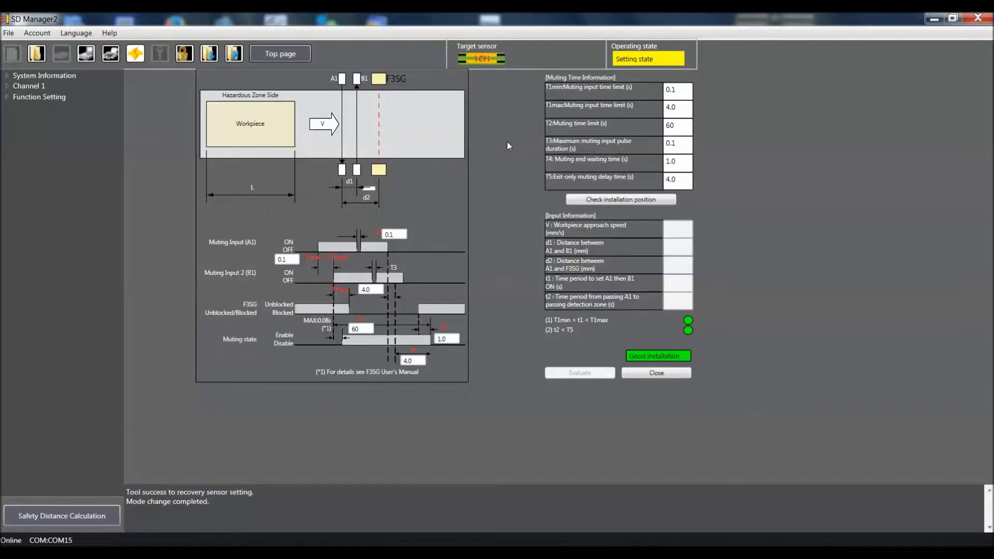
{"action": "left_click", "coordinate": [663, 371]}
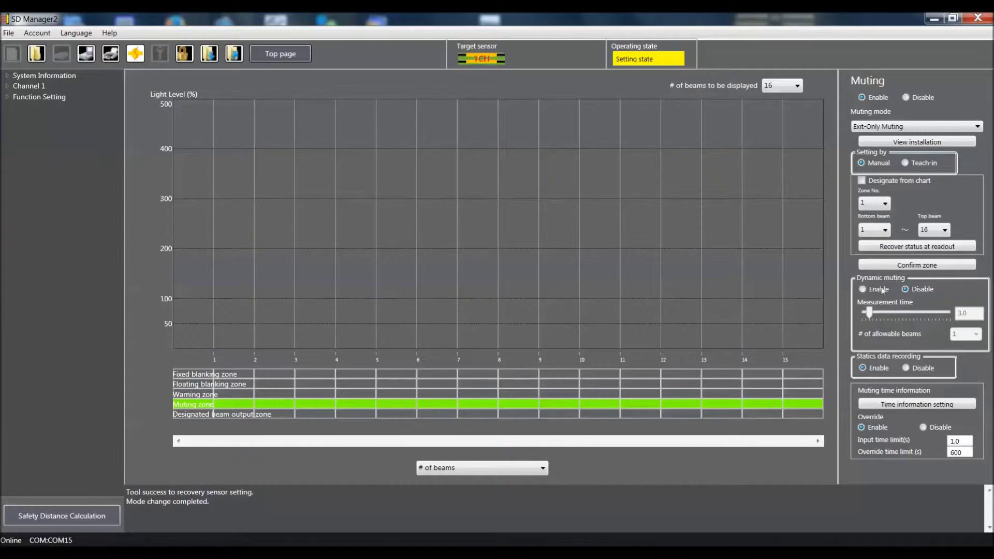
Enable dynamic muting, keeping 3.0 measurement time and 1 allowable beam
{"action": "left_click", "coordinate": [863, 290]}
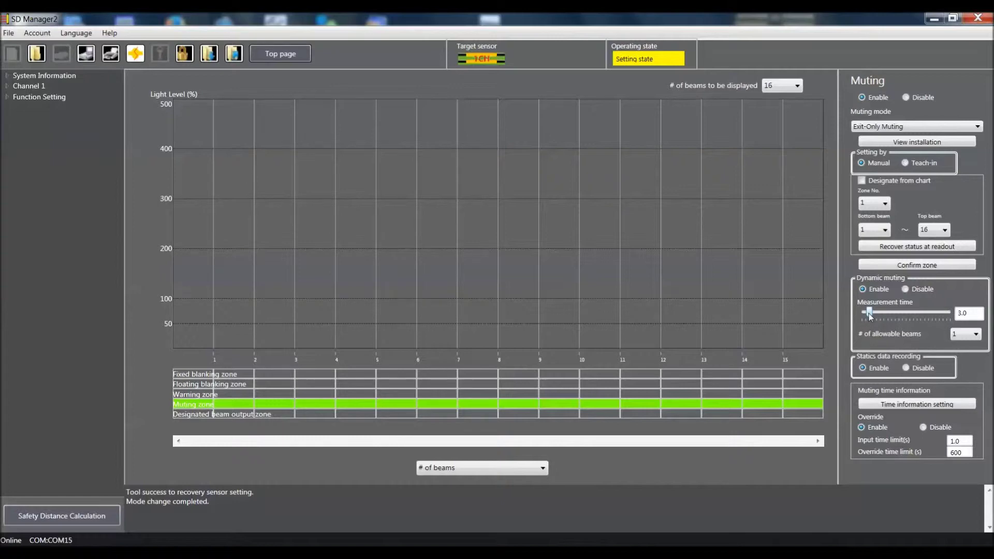
Slide the dynamic muting measurement time down to 1.0, then return to the top page
{"action": "mouse_move", "coordinate": [871, 317]}
{"action": "left_mouse_down"}
{"action": "mouse_move", "coordinate": [883, 317]}
{"action": "mouse_move", "coordinate": [862, 317]}
{"action": "left_mouse_up"}
{"action": "left_click", "coordinate": [290, 53]}
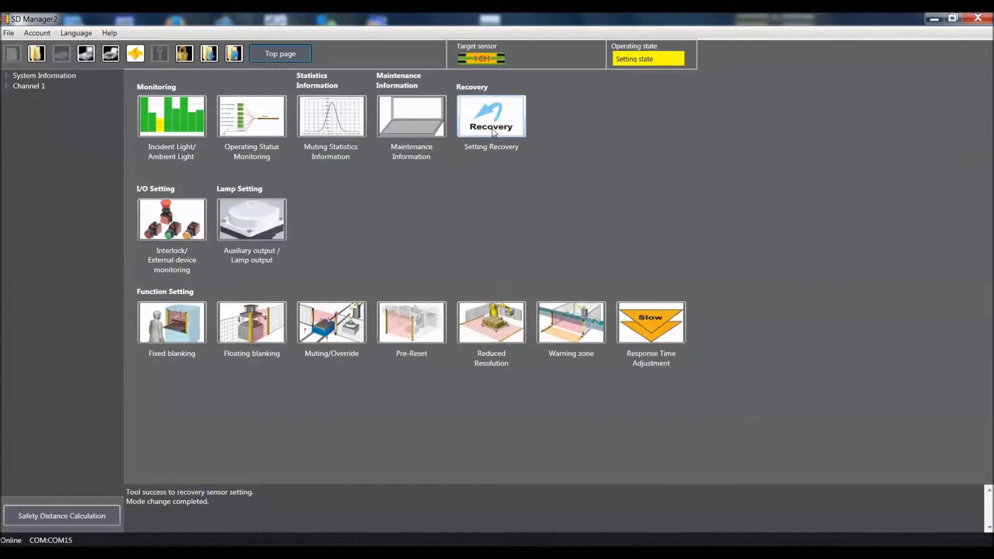
Open the Auxiliary output / Lamp output settings under Lamp Setting
{"action": "left_click", "coordinate": [239, 220]}
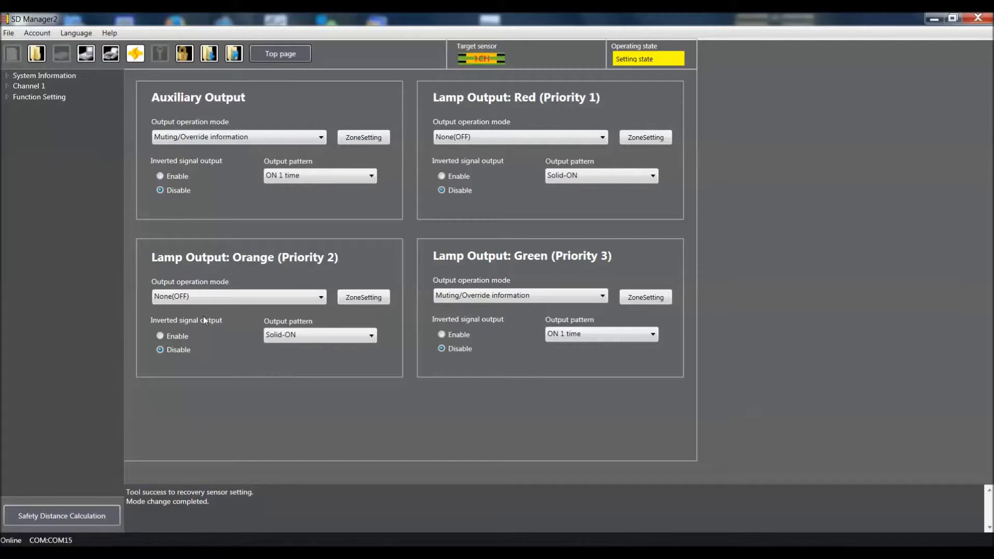
Set the orange lamp to Muting/Override information with an ON 1 time pattern
{"action": "left_click", "coordinate": [209, 300]}
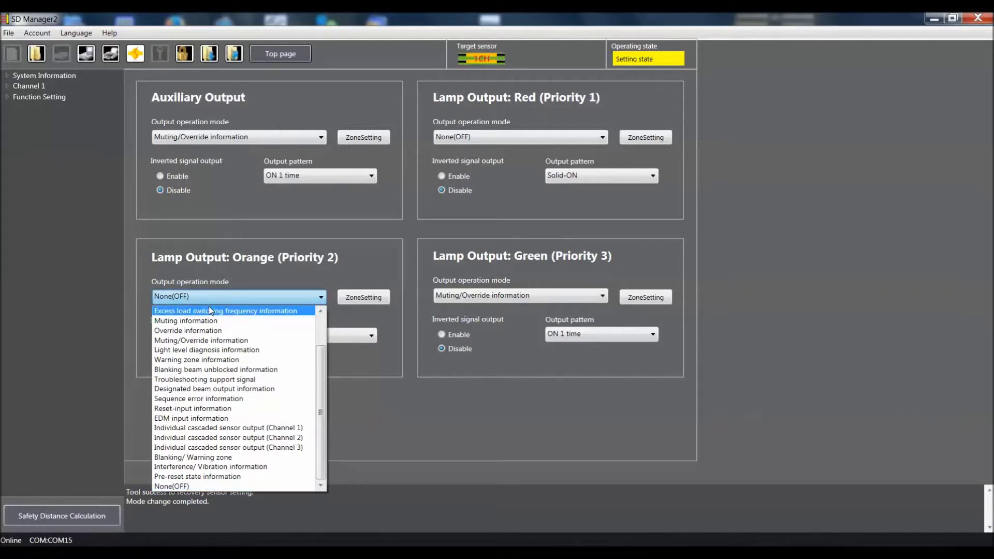
{"action": "left_click", "coordinate": [209, 341]}
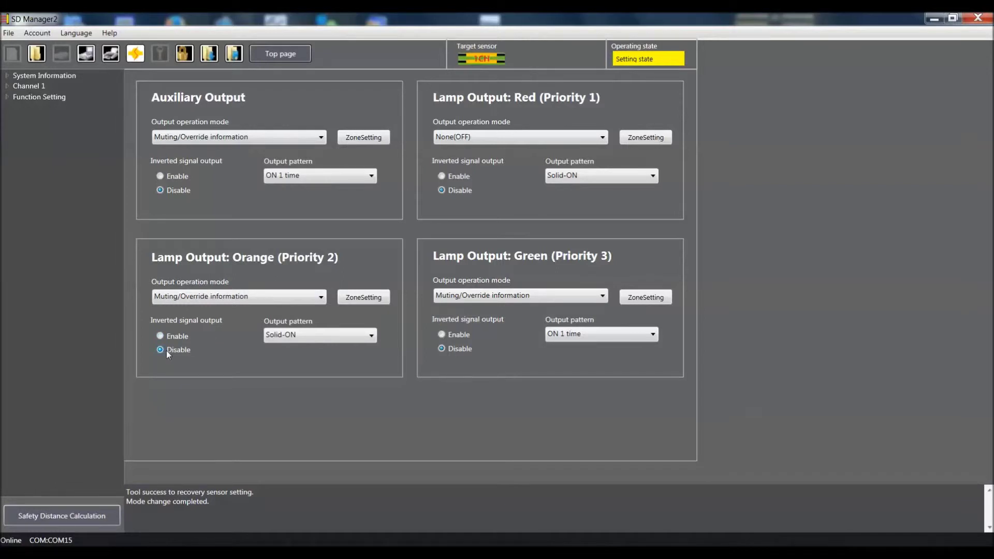
{"action": "left_click", "coordinate": [290, 337]}
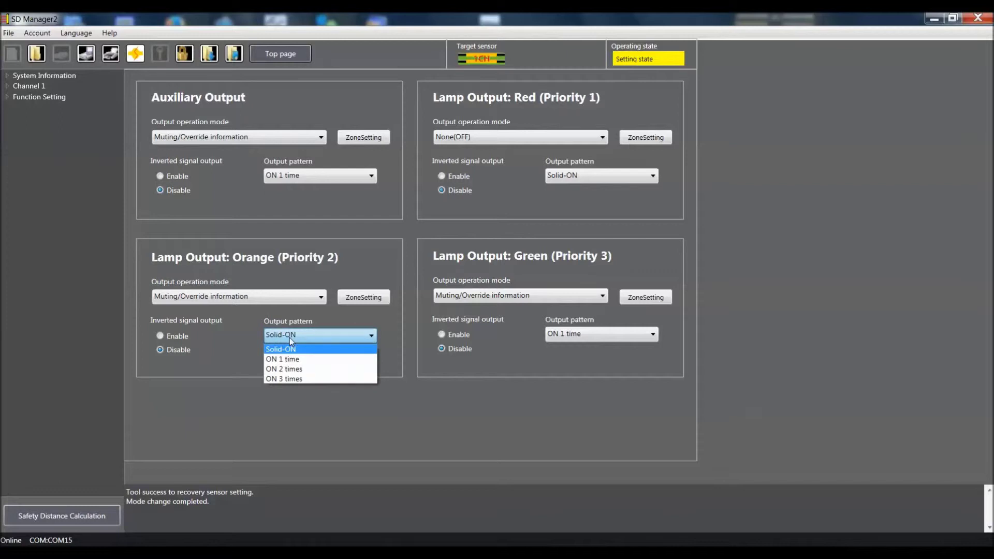
{"action": "left_click", "coordinate": [296, 359]}
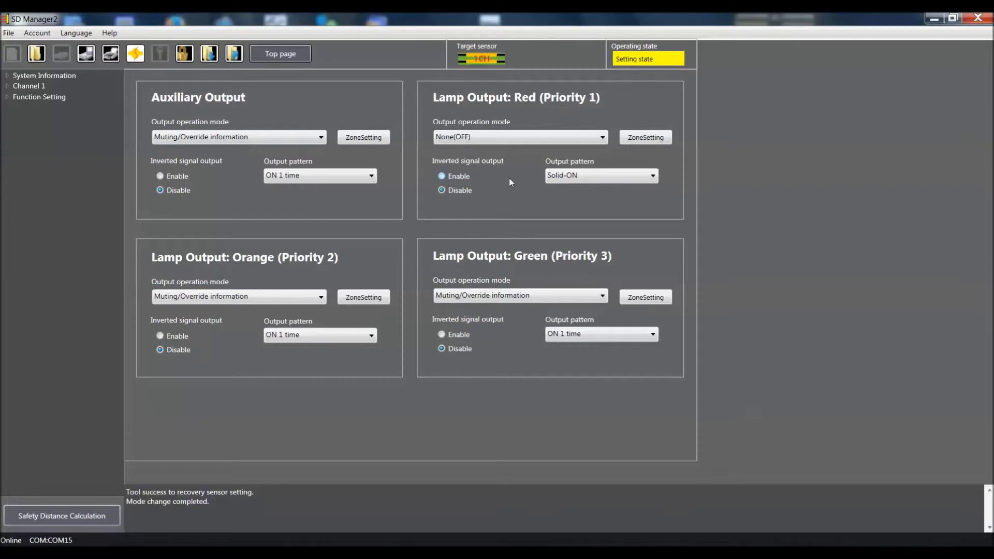
Set the red lamp's output operation mode to Safety output information
{"action": "left_click", "coordinate": [506, 142]}
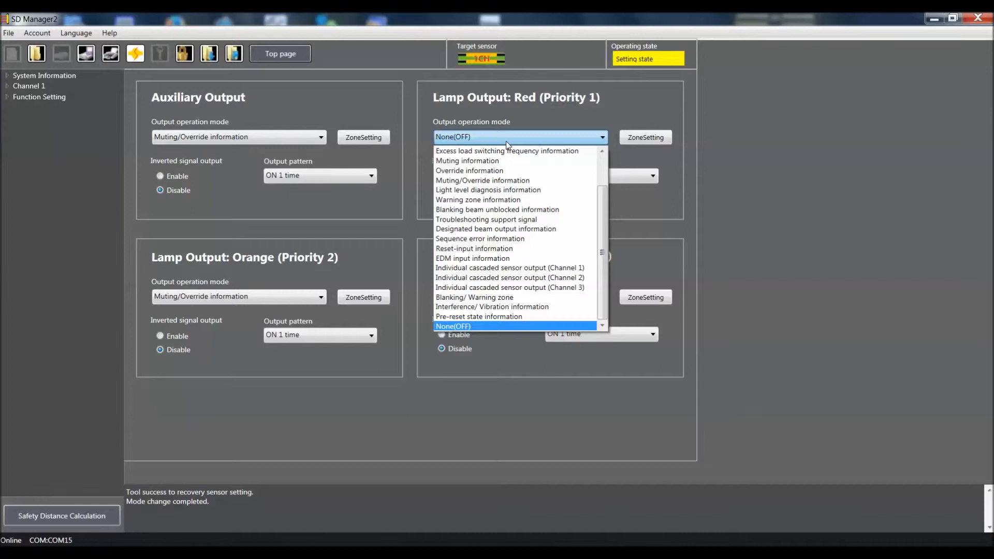
{"action": "scroll", "coordinate": [513, 177], "scroll_direction": "up", "scroll_amount": 2}
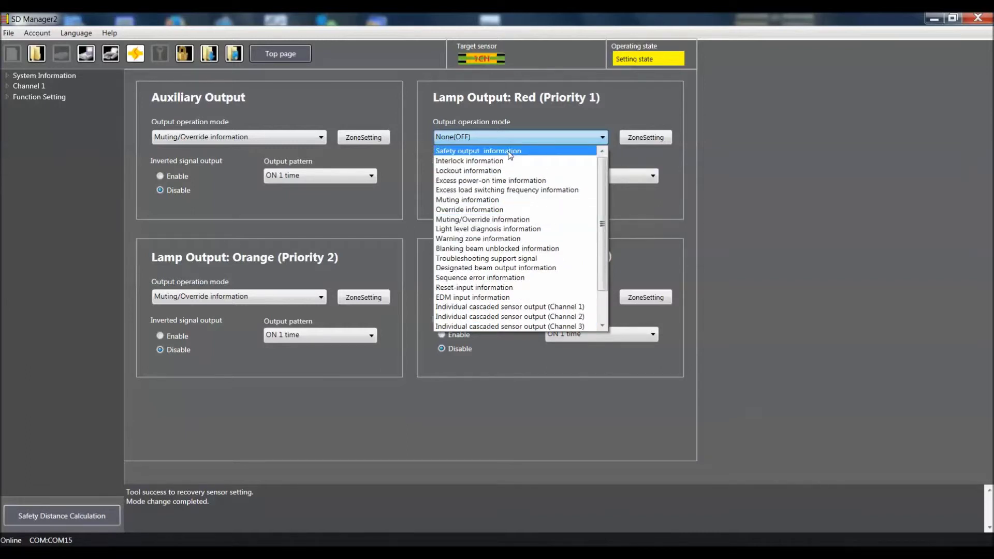
{"action": "left_click", "coordinate": [510, 151]}
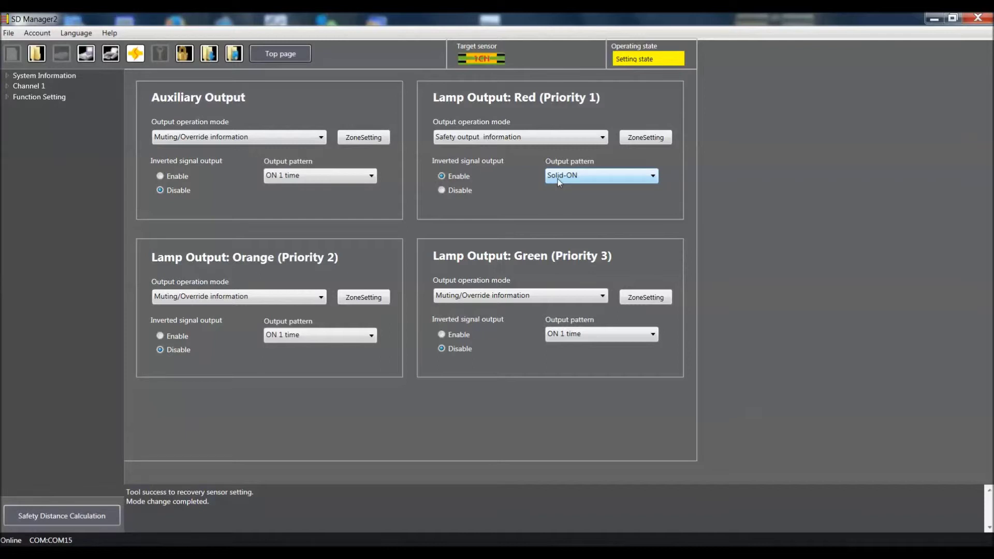
Set the green lamp's operation mode to Safety output information and its pattern to Solid-ON
{"action": "left_click", "coordinate": [480, 293]}
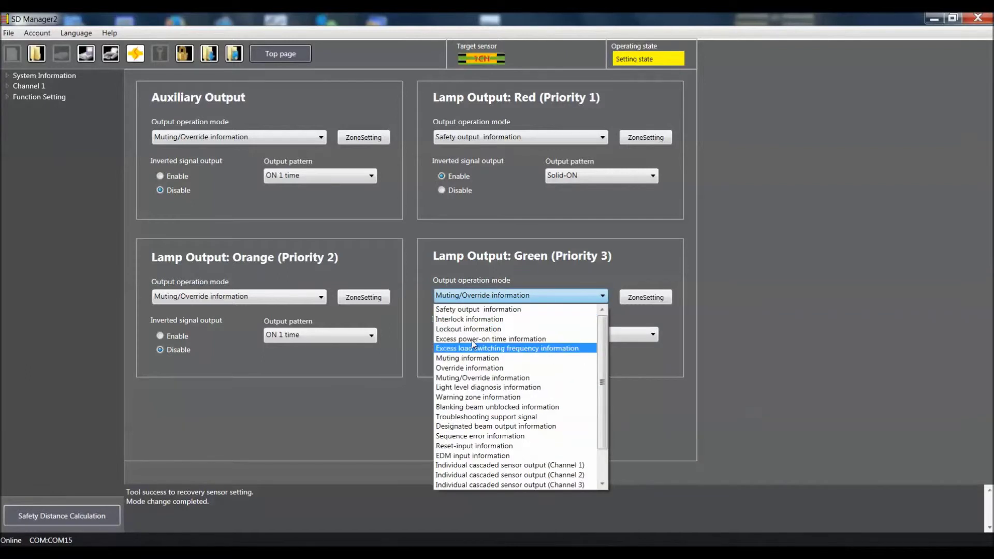
{"action": "left_click", "coordinate": [469, 310]}
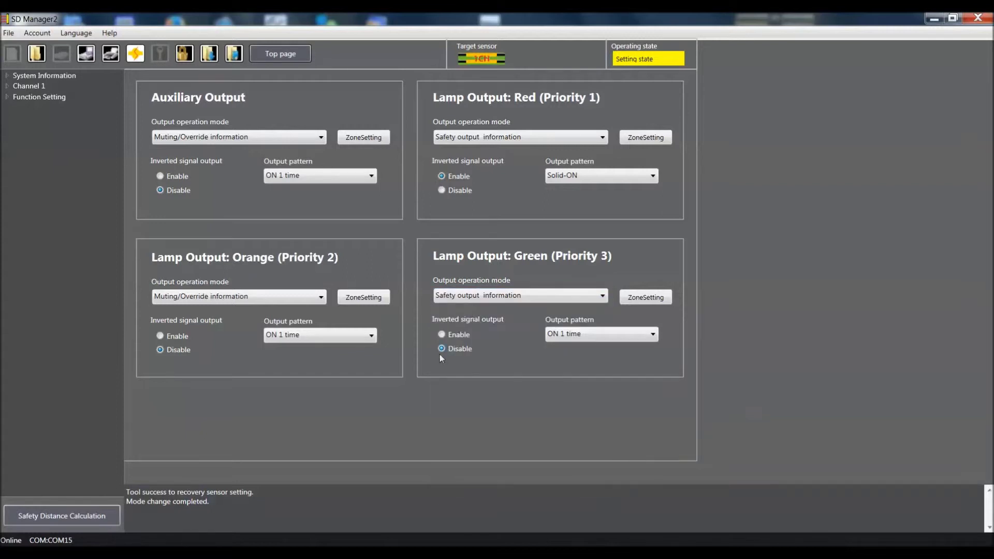
{"action": "left_click", "coordinate": [567, 337]}
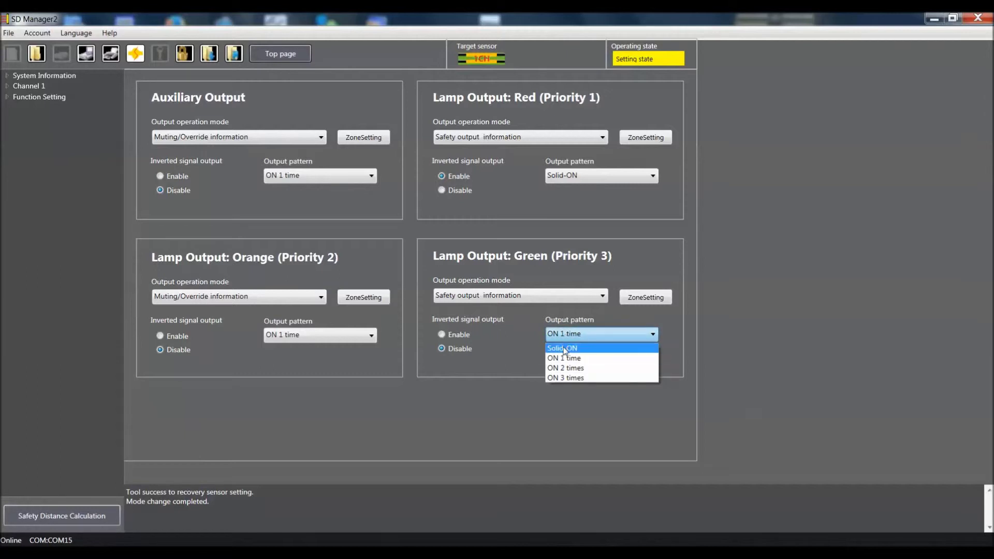
{"action": "left_click", "coordinate": [564, 348]}
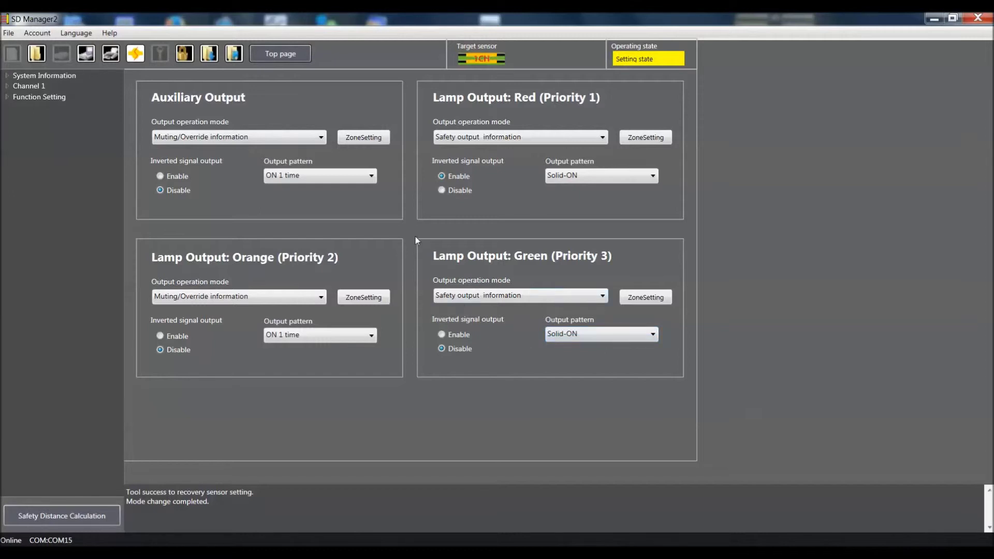
Review the Configuration List, write it to the sensor, and return to the top page
{"action": "left_click", "coordinate": [232, 58]}
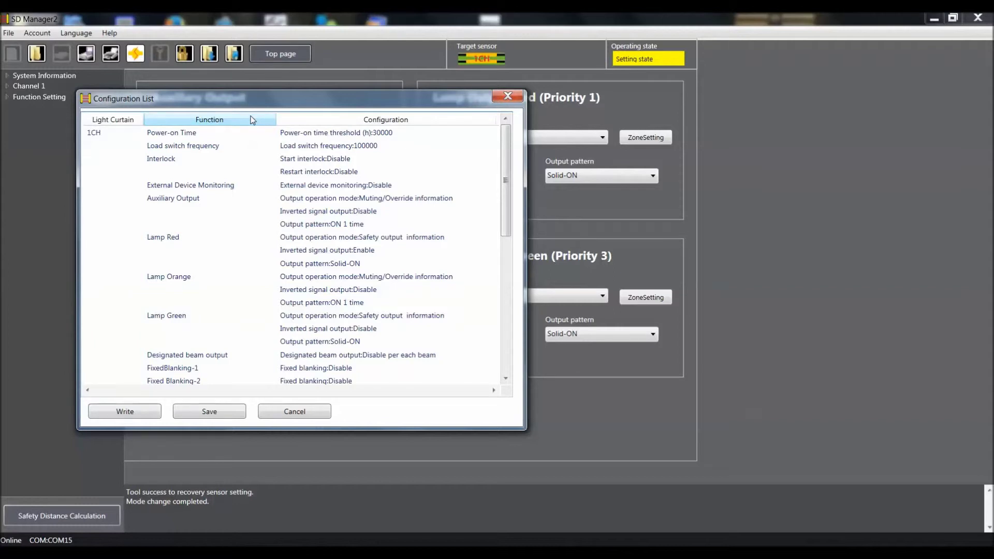
{"action": "left_click", "coordinate": [132, 415]}
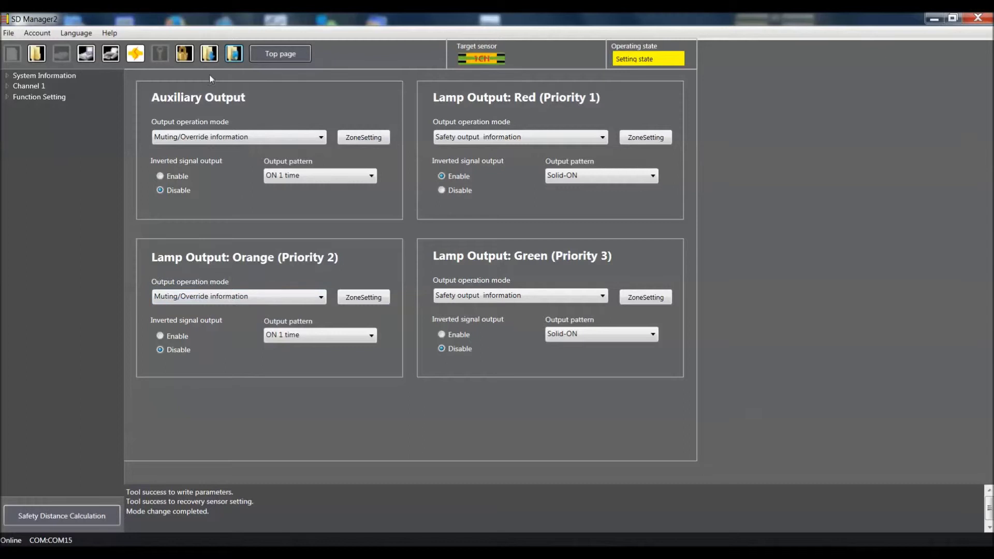
{"action": "left_click", "coordinate": [262, 51]}
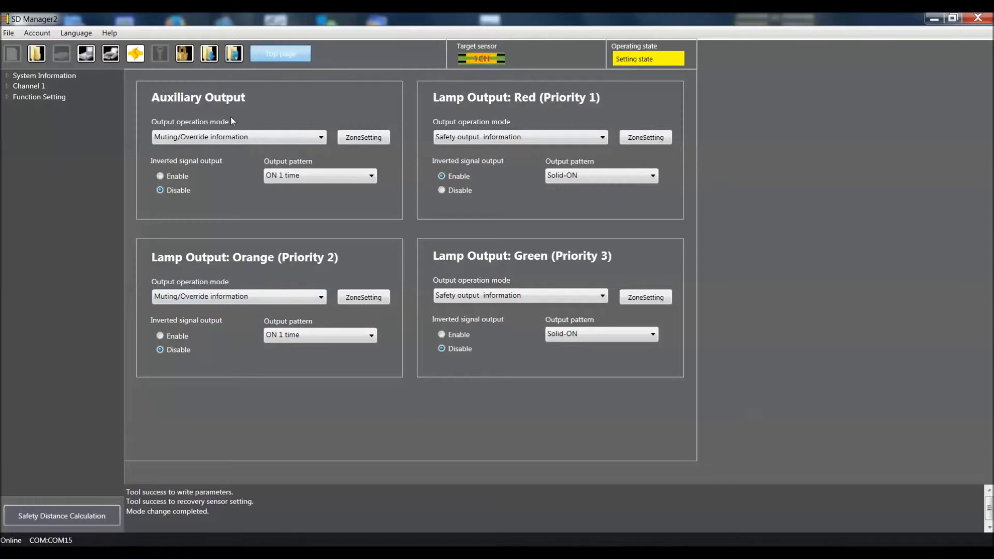
Switch the sensor back to detection state and open the Incident Light/Ambient Light chart
{"action": "left_click", "coordinate": [136, 54]}
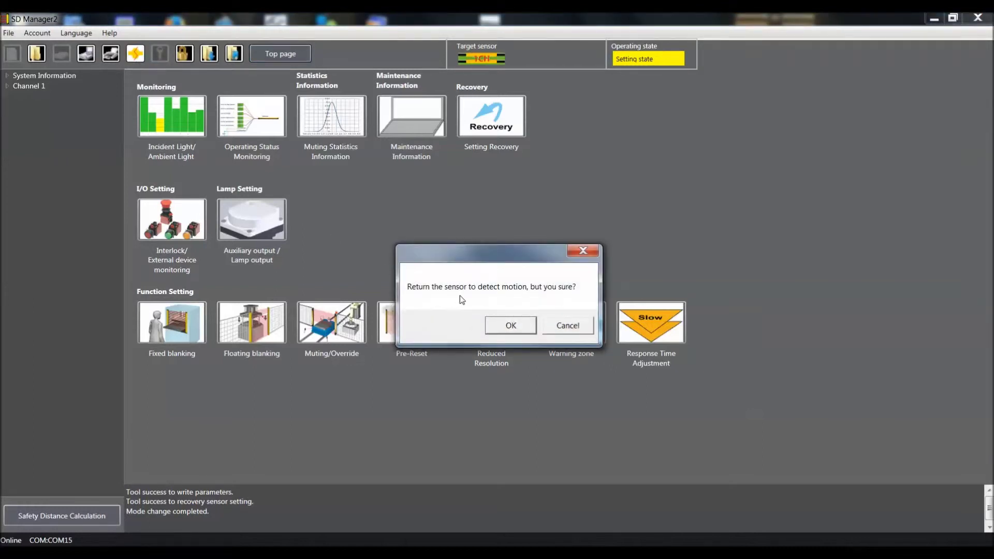
{"action": "left_click", "coordinate": [511, 326]}
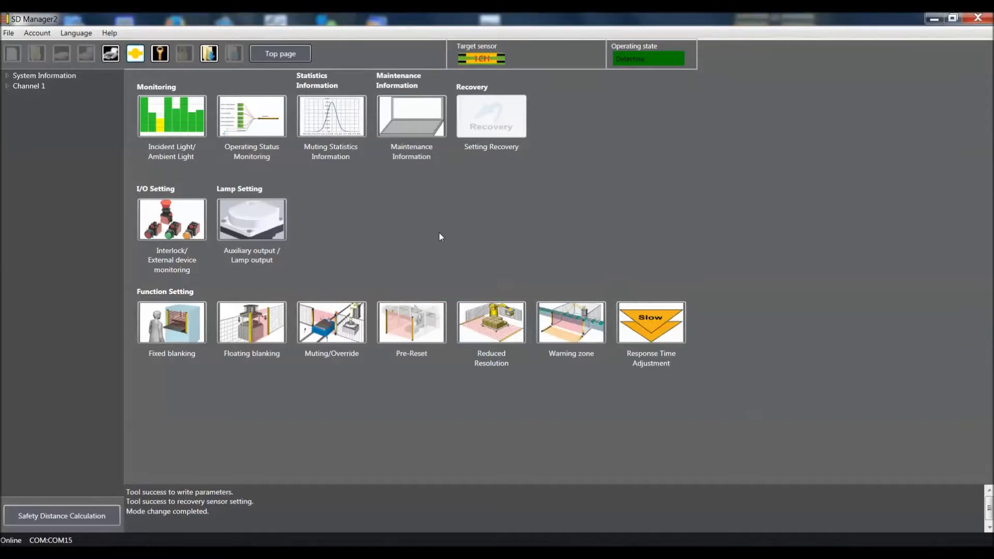
{"action": "left_click", "coordinate": [178, 122]}
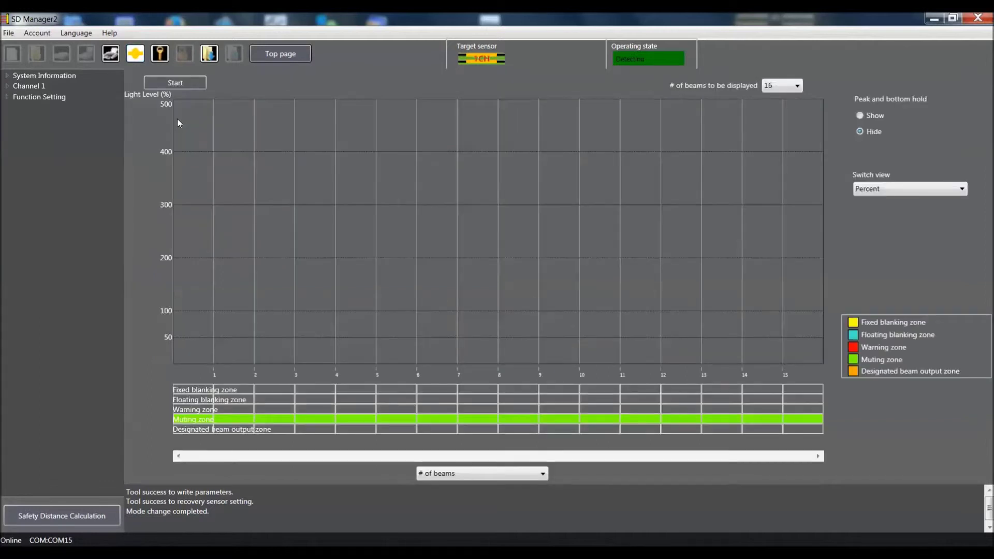
Start the light level chart so all 16 beams show live incident light bars
{"action": "left_click", "coordinate": [194, 82]}
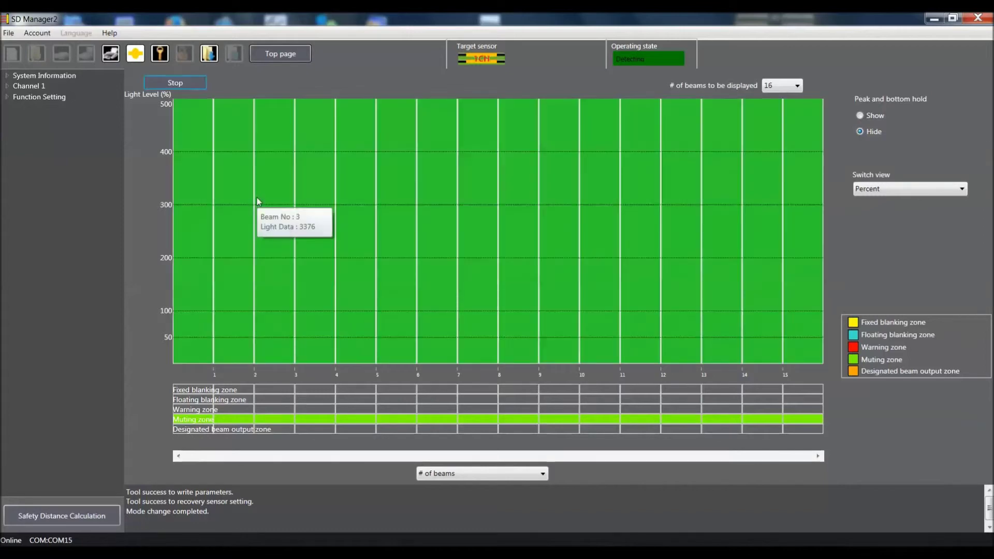